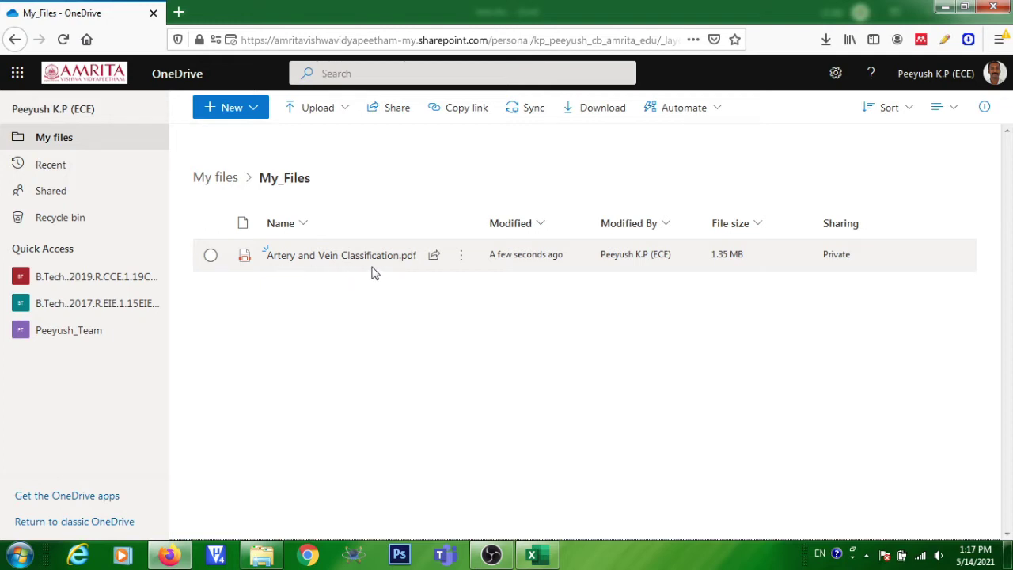
- Show the actions menu for Artery and Vein Classification.pdf in My_Files
{"action": "left_click", "coordinate": [463, 262]}
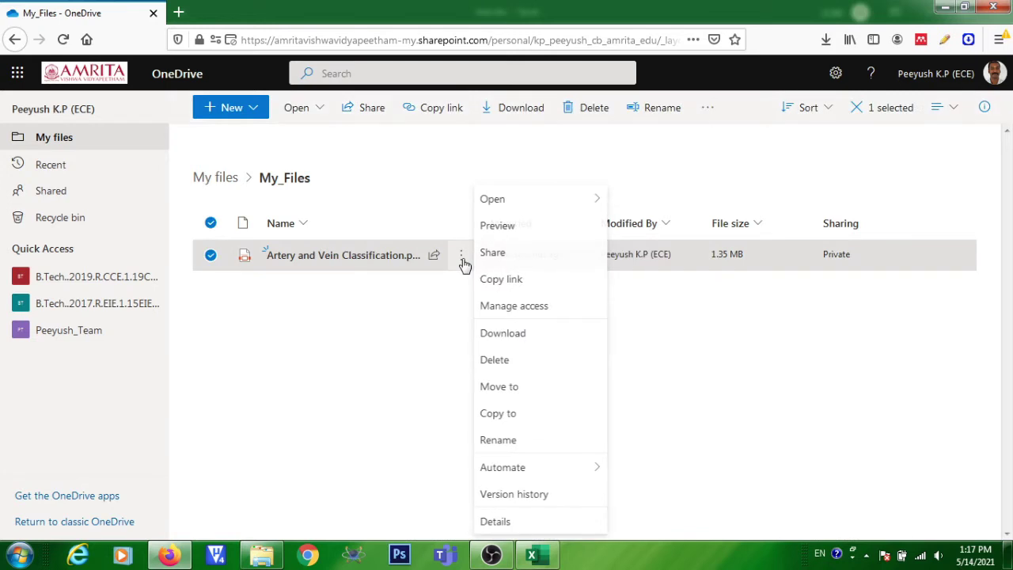
- Copy an anyone-can-edit sharing link to the PDF, then bring up test.xlsx in Excel
{"action": "left_click", "coordinate": [533, 281]}
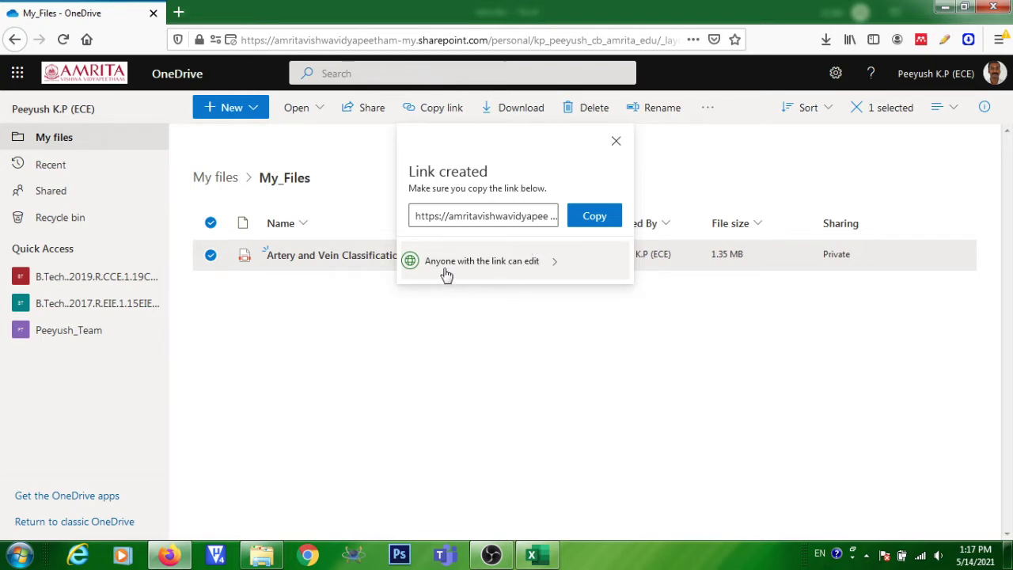
{"action": "left_click", "coordinate": [598, 222]}
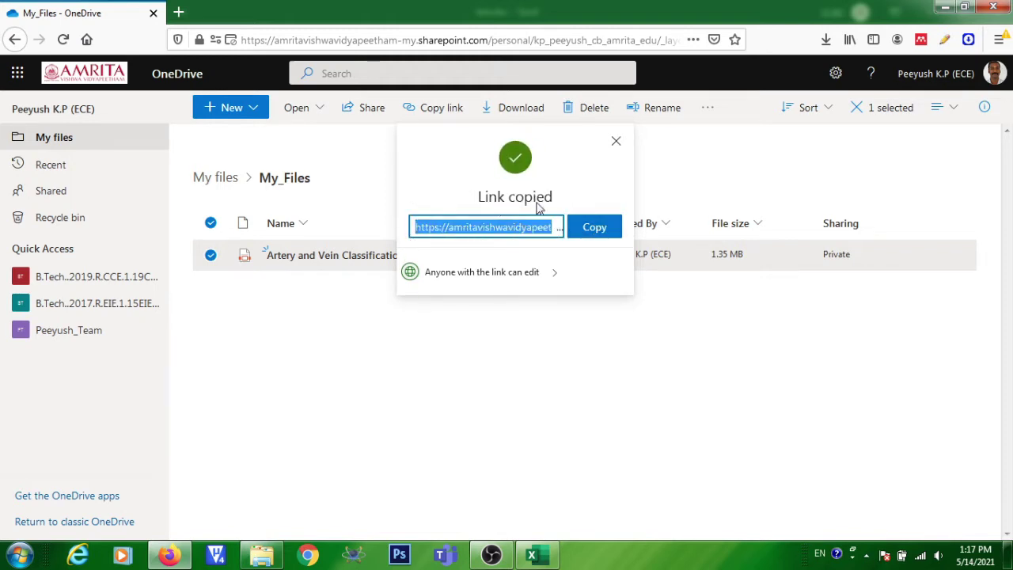
{"action": "left_click", "coordinate": [532, 554]}
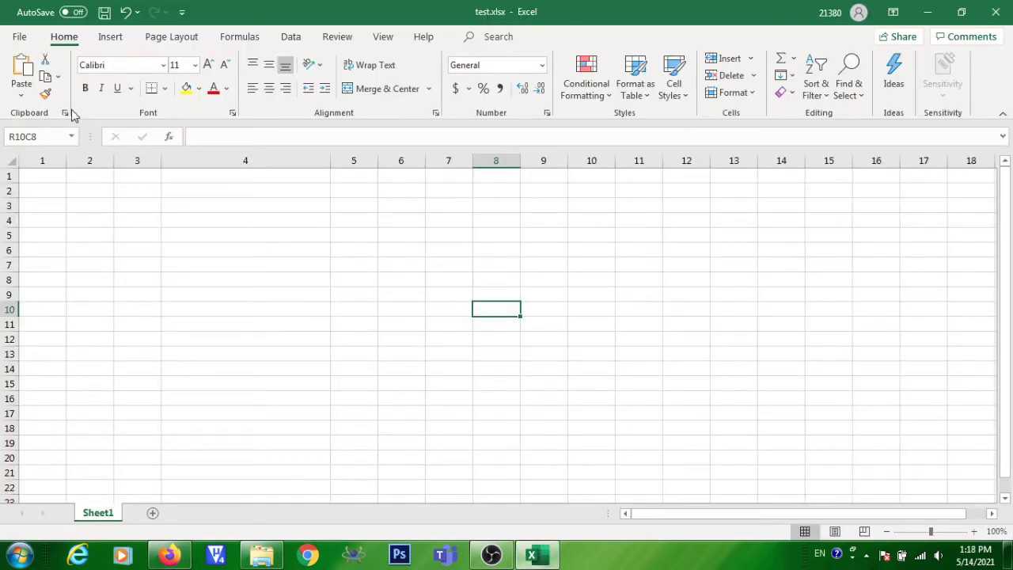
- Hyperlink cell R3C4 to the recent SharePoint URL of the PDF and try following it
{"action": "left_click", "coordinate": [209, 205]}
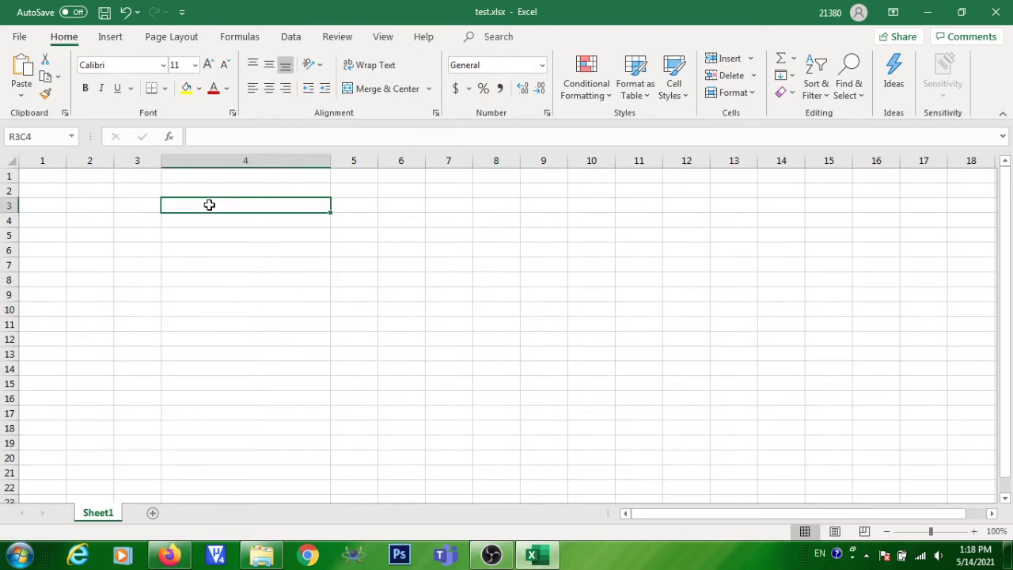
{"action": "left_click", "coordinate": [111, 38]}
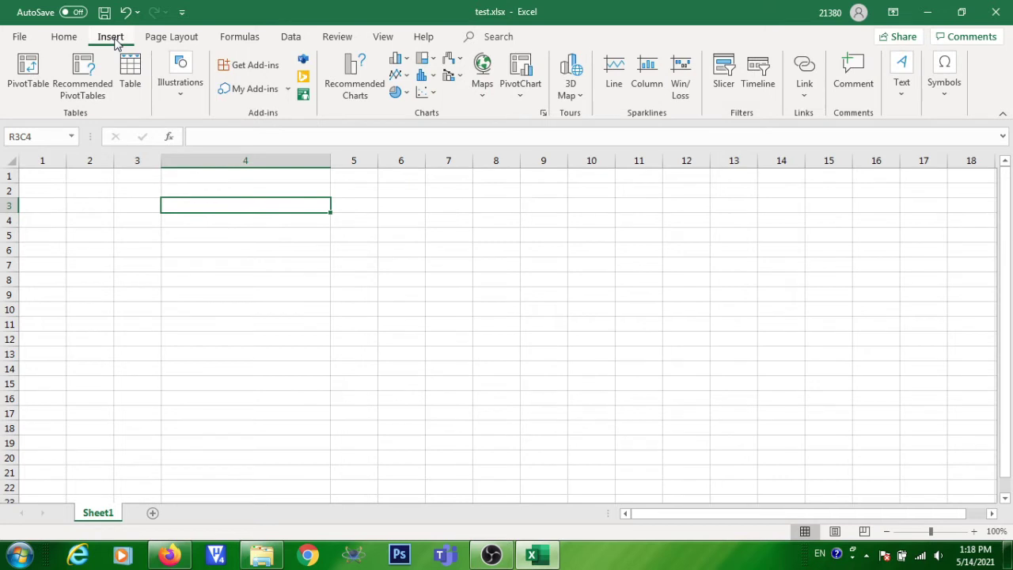
{"action": "left_click", "coordinate": [804, 99]}
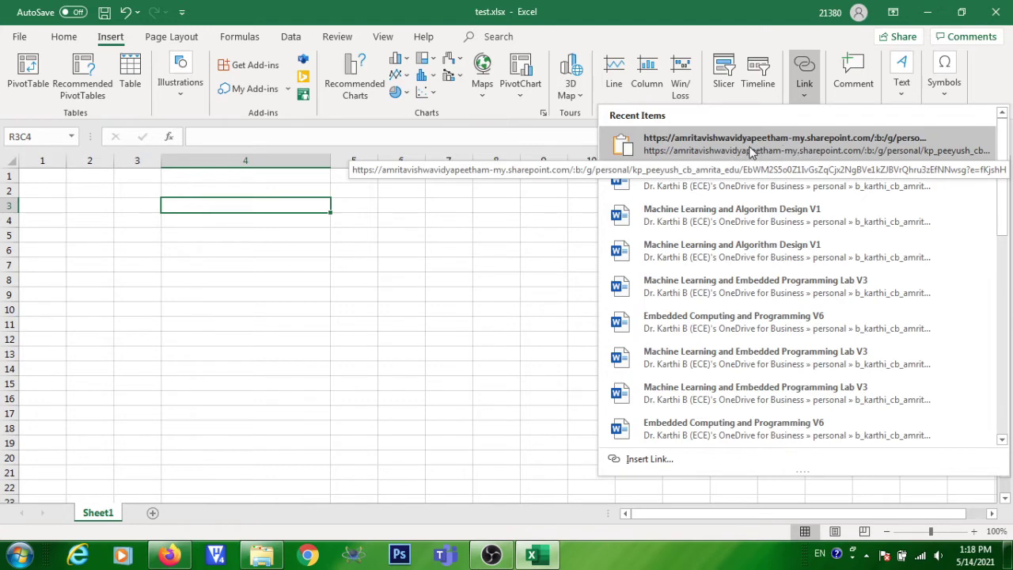
{"action": "left_click", "coordinate": [802, 151]}
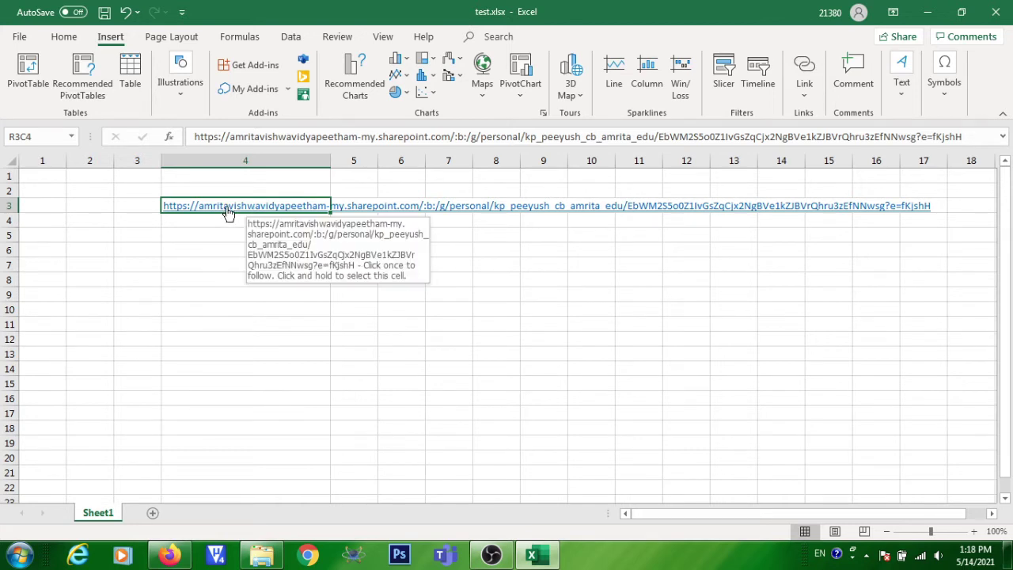
{"action": "left_click", "coordinate": [227, 211]}
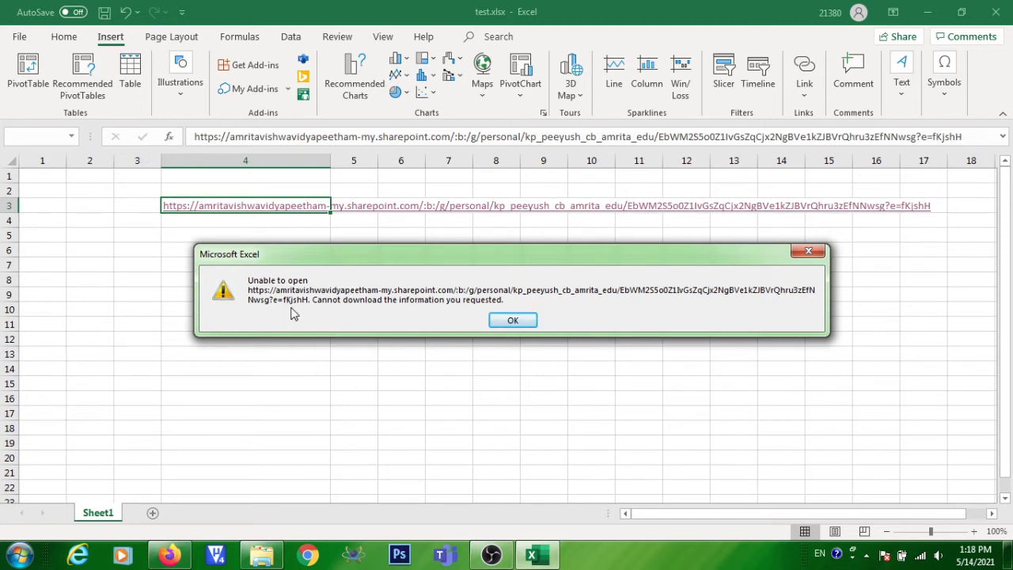
- Dismiss the 'Unable to open' error and return to OneDrive in Firefox
{"action": "left_click", "coordinate": [512, 323]}
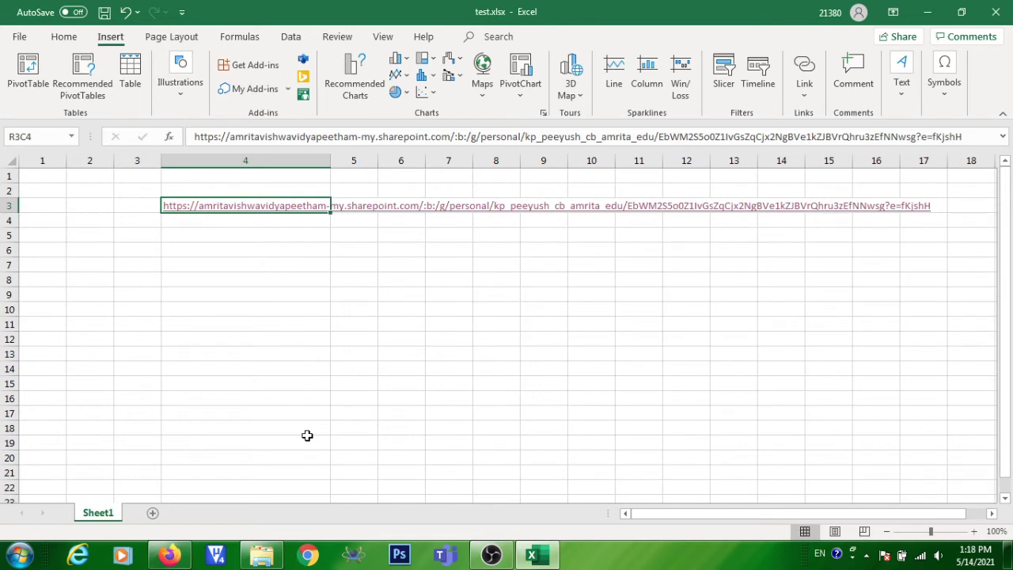
{"action": "left_click", "coordinate": [180, 556]}
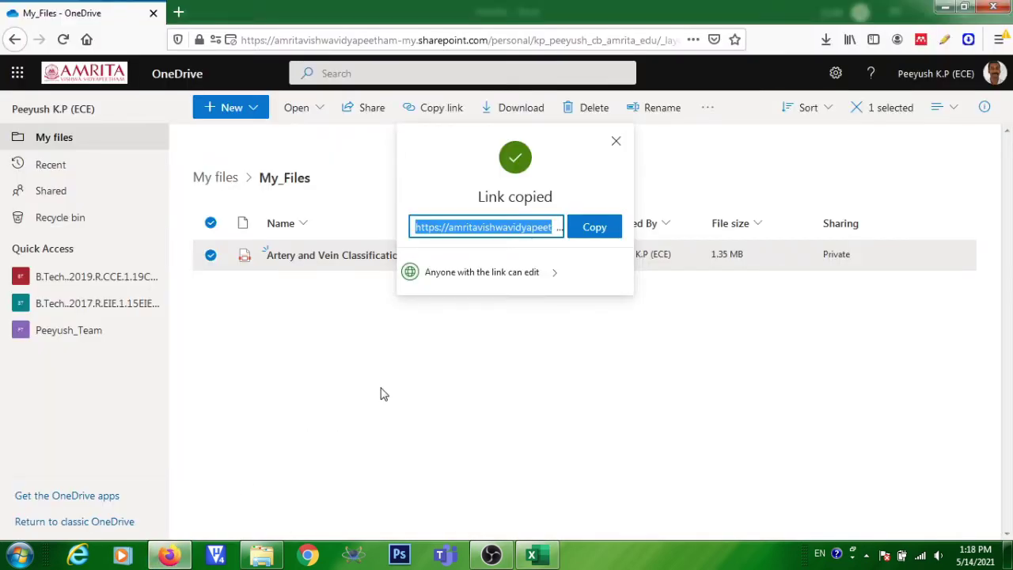
- Close the Link copied notice and open Artery and Vein Classification.pdf in the viewer
{"action": "left_click", "coordinate": [614, 142]}
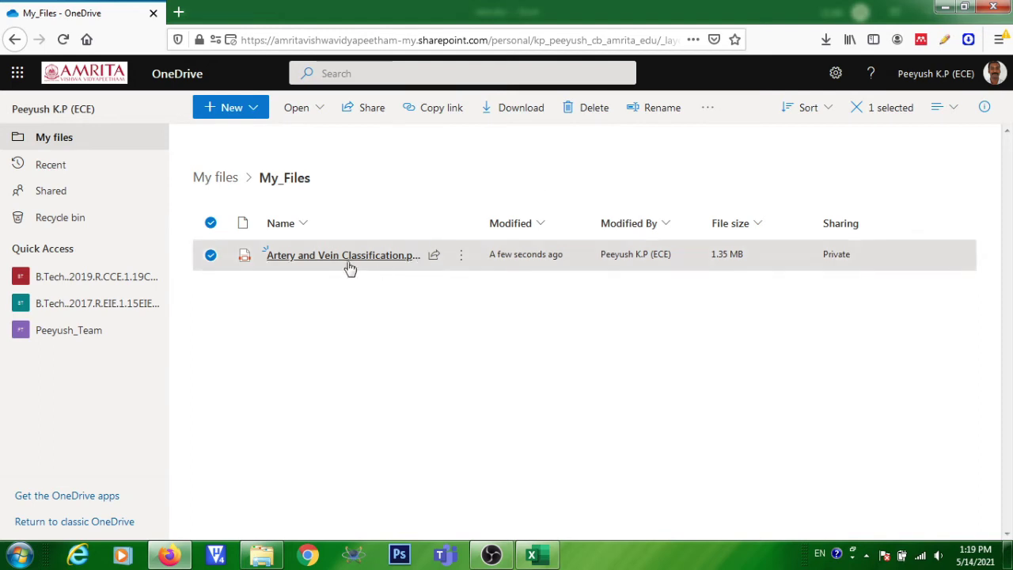
{"action": "mouse_move", "coordinate": [335, 263]}
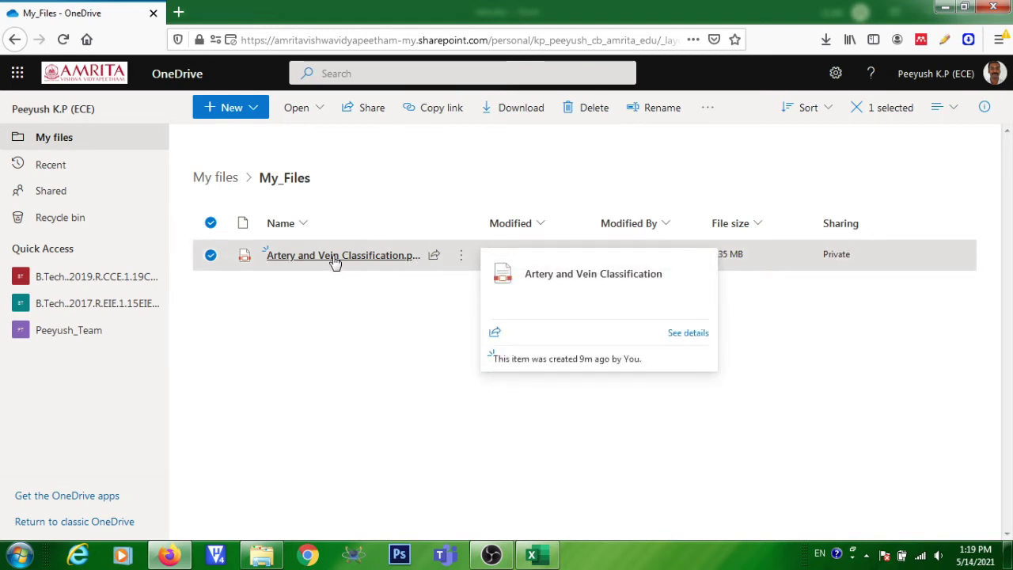
{"action": "left_click", "coordinate": [336, 255]}
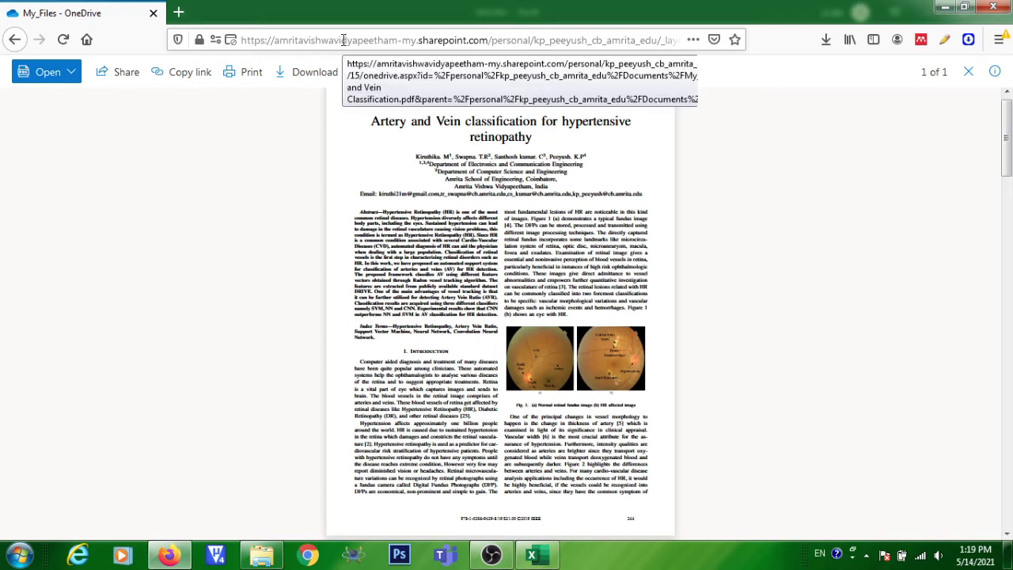
- Copy the PDF viewer page's web address and return to the Excel workbook
{"action": "left_click", "coordinate": [344, 39]}
{"action": "right_click", "coordinate": [345, 41]}
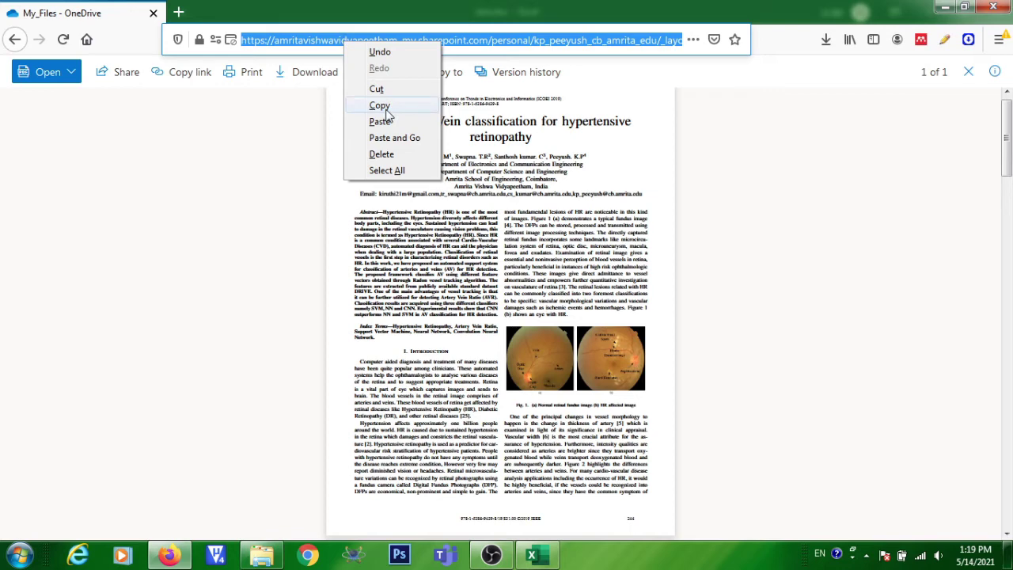
{"action": "left_click", "coordinate": [385, 109]}
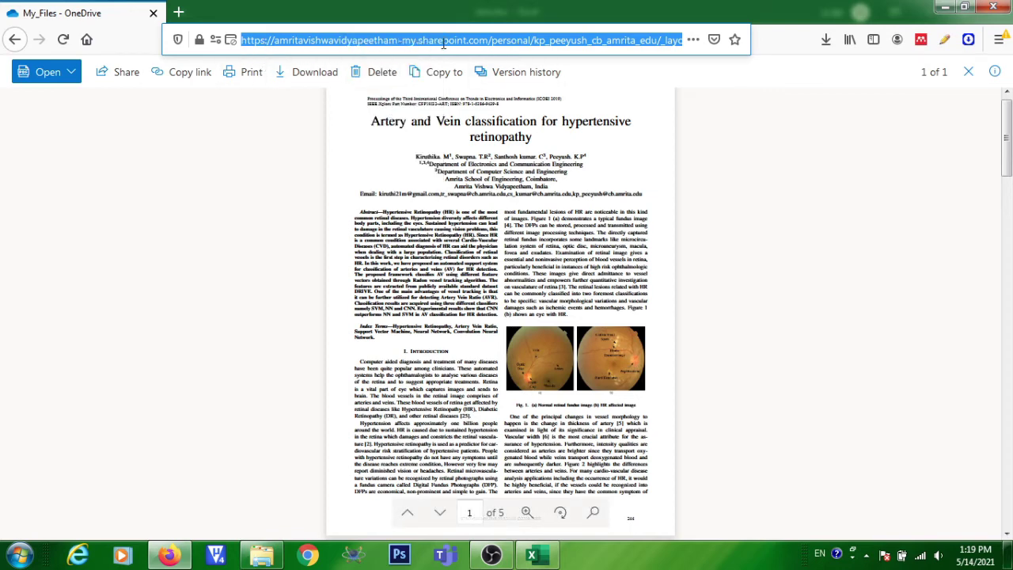
{"action": "left_click", "coordinate": [532, 555]}
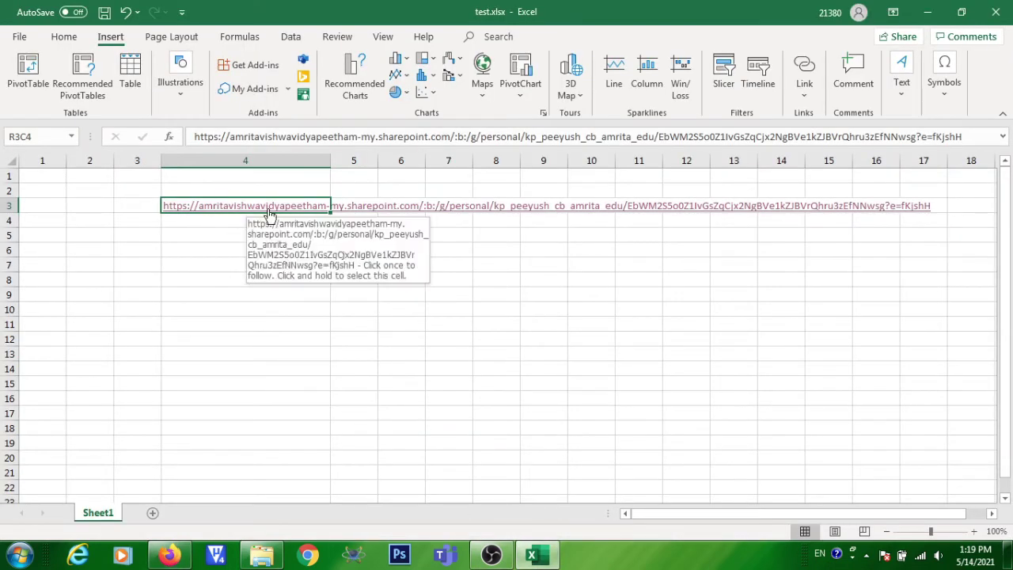
- Replace R3C4's link with the PDF viewer address and follow it to open the PDF
{"action": "key", "text": "Delete"}
{"action": "right_click", "coordinate": [217, 206]}
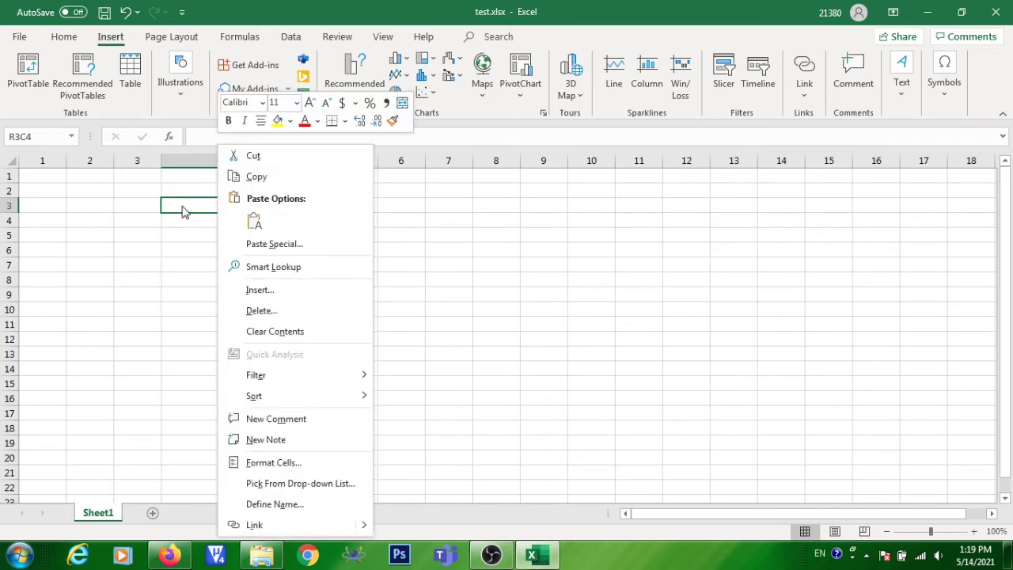
{"action": "left_click", "coordinate": [182, 212]}
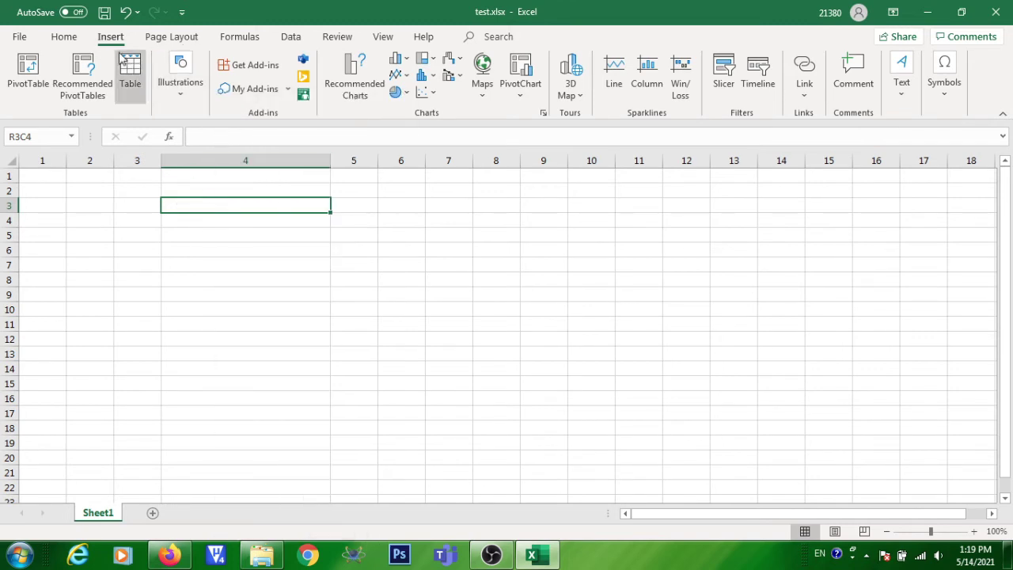
{"action": "left_click", "coordinate": [805, 96]}
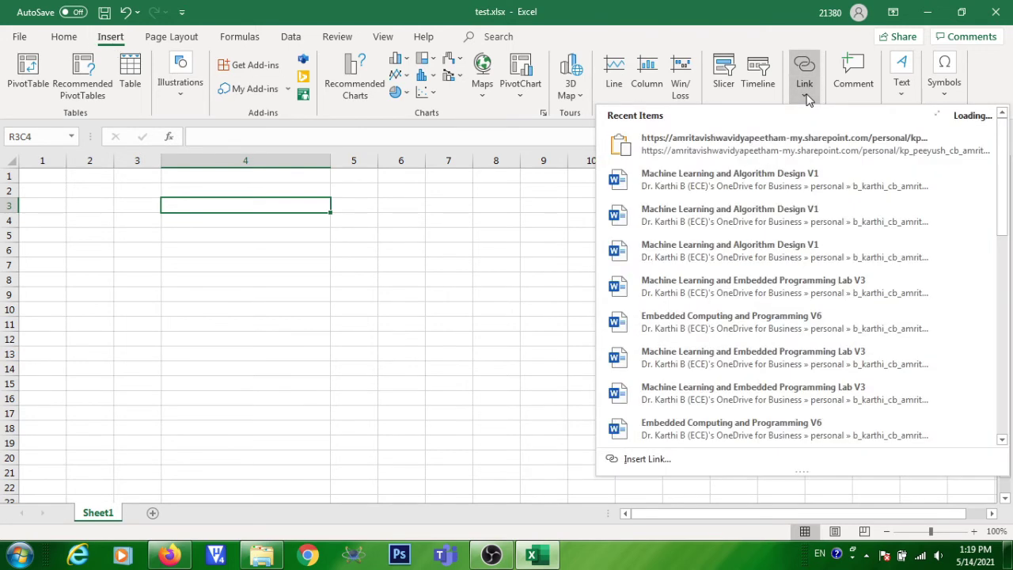
{"action": "left_click", "coordinate": [802, 144]}
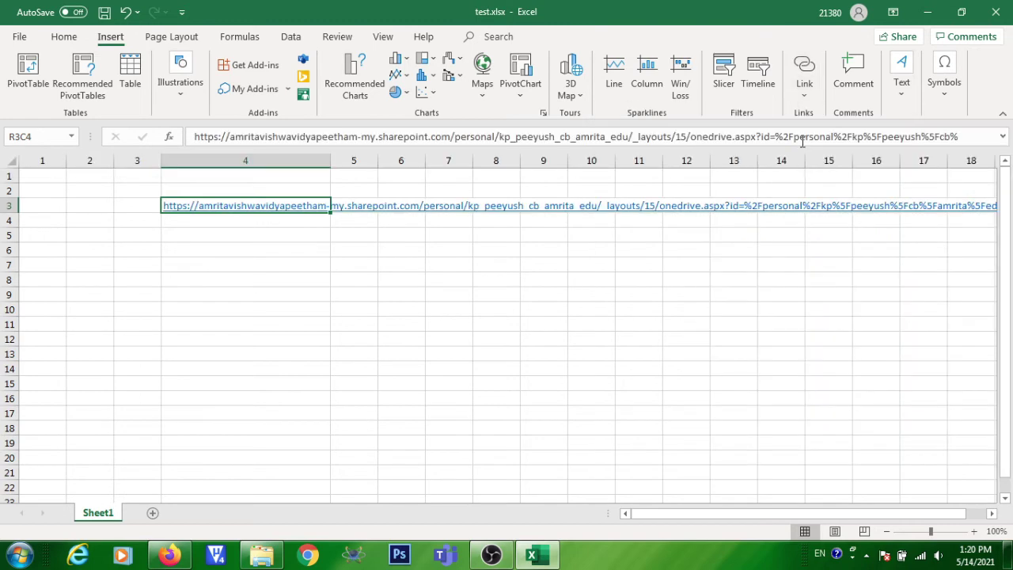
{"action": "left_click", "coordinate": [261, 208]}
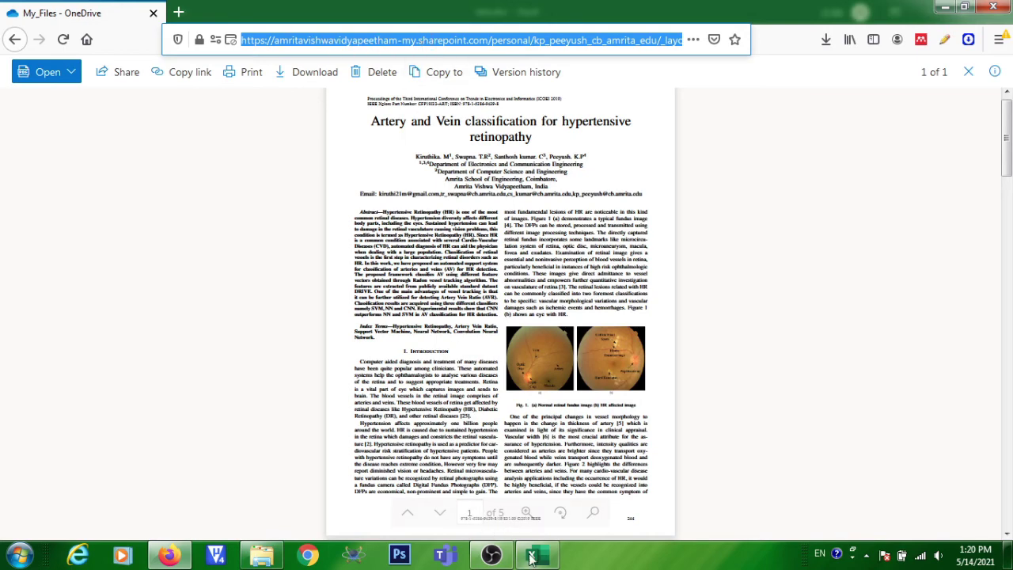
{"action": "key", "text": "alt+Tab"}
- Reopen R3C4's PDF link, then go back to My_Files in the first OneDrive tab
{"action": "left_click", "coordinate": [227, 208]}
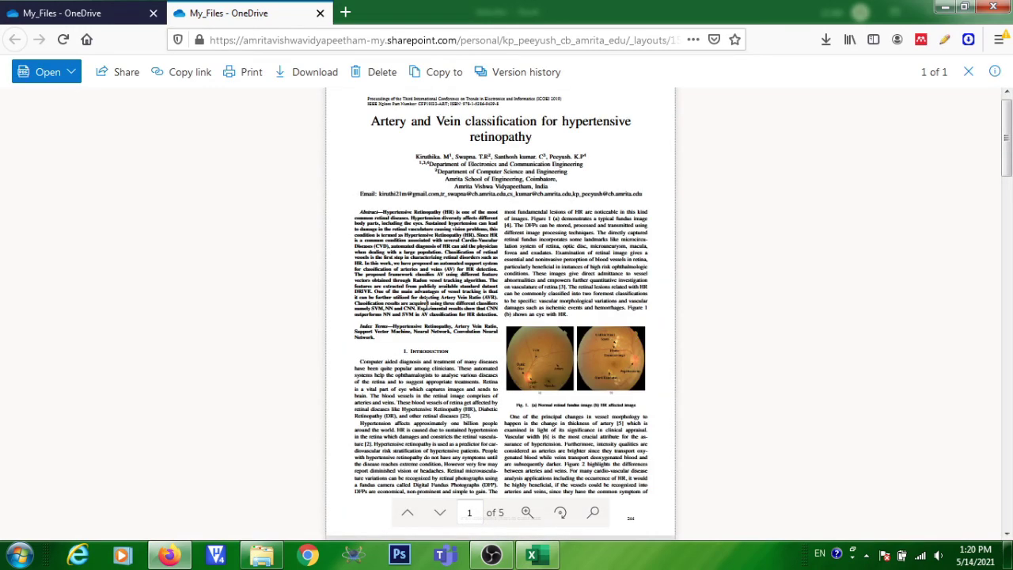
{"action": "left_click", "coordinate": [77, 19]}
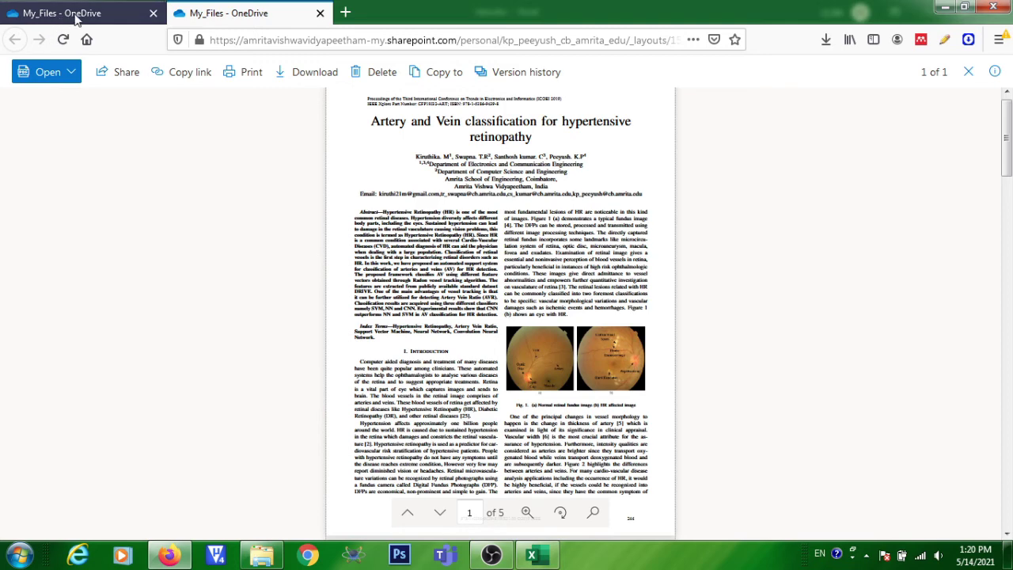
{"action": "left_click", "coordinate": [14, 38]}
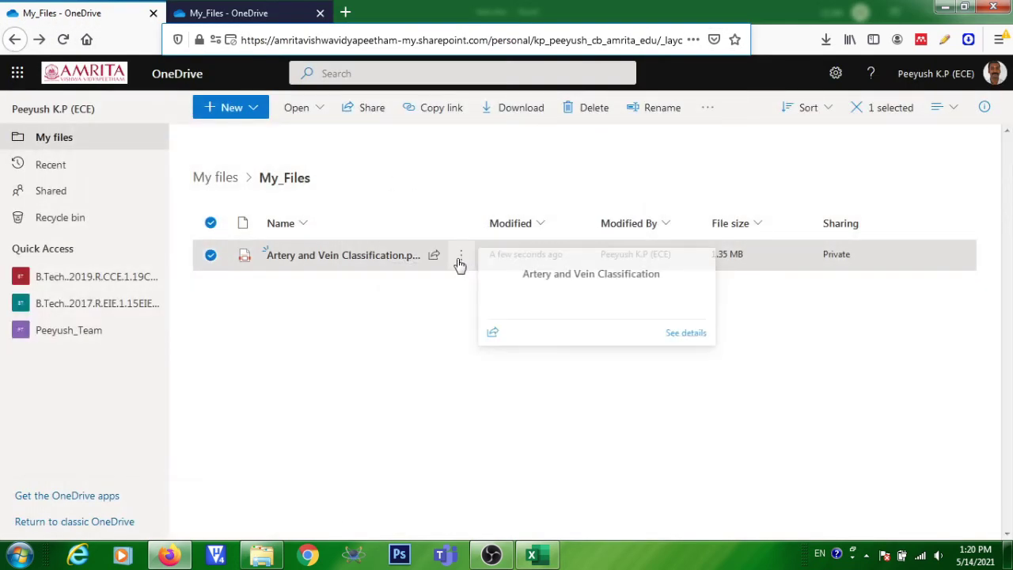
- Create and copy a fresh sharing link to Artery and Vein Classification.pdf
{"action": "left_click", "coordinate": [463, 263]}
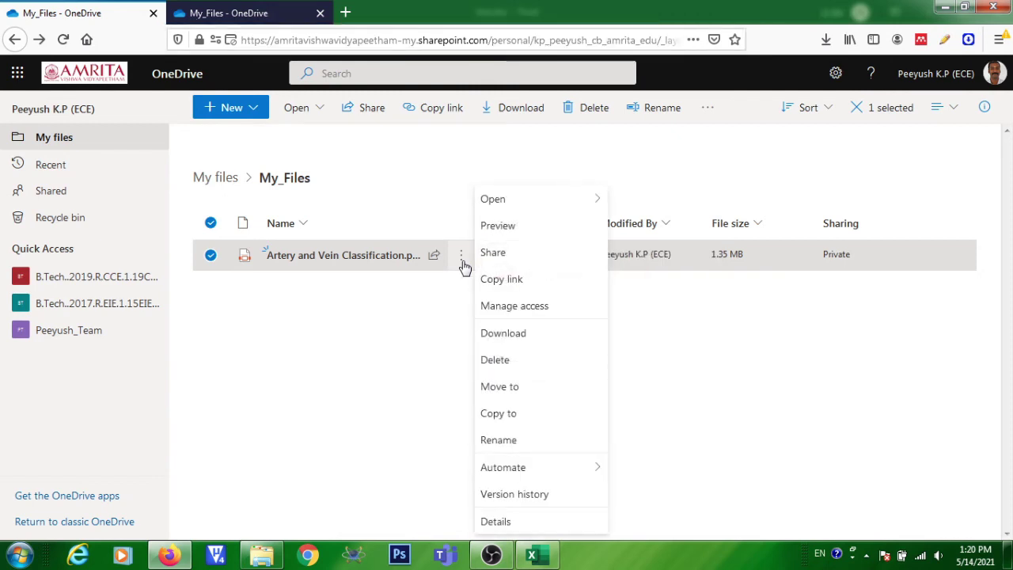
{"action": "mouse_move", "coordinate": [465, 266]}
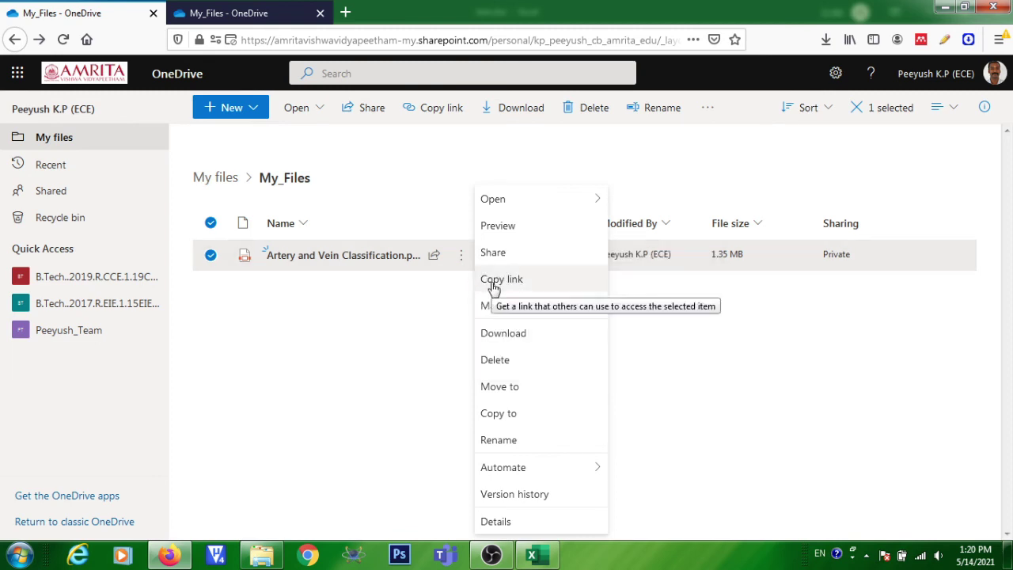
{"action": "left_click", "coordinate": [494, 288]}
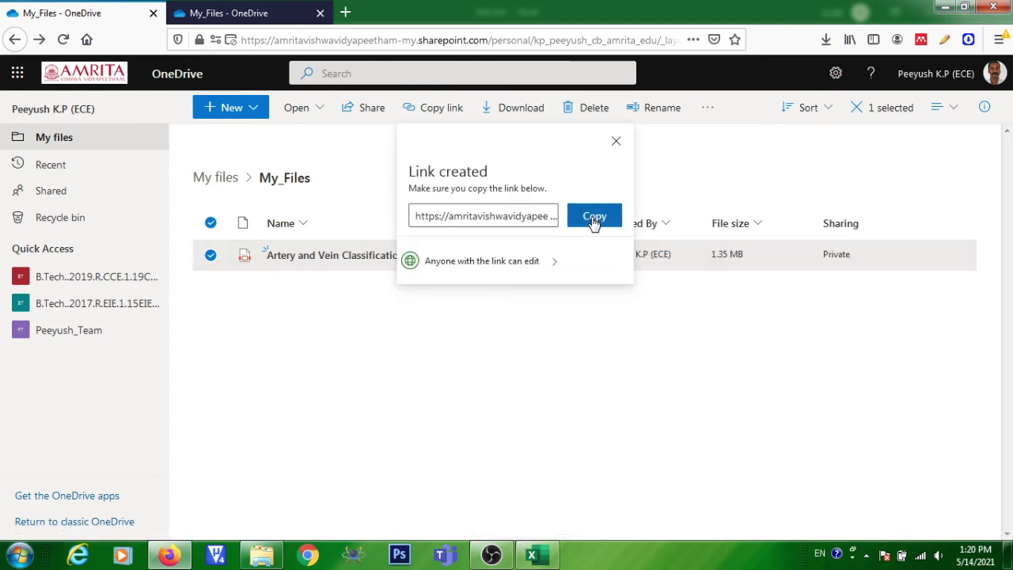
{"action": "left_click", "coordinate": [594, 217]}
{"action": "left_click", "coordinate": [616, 143]}
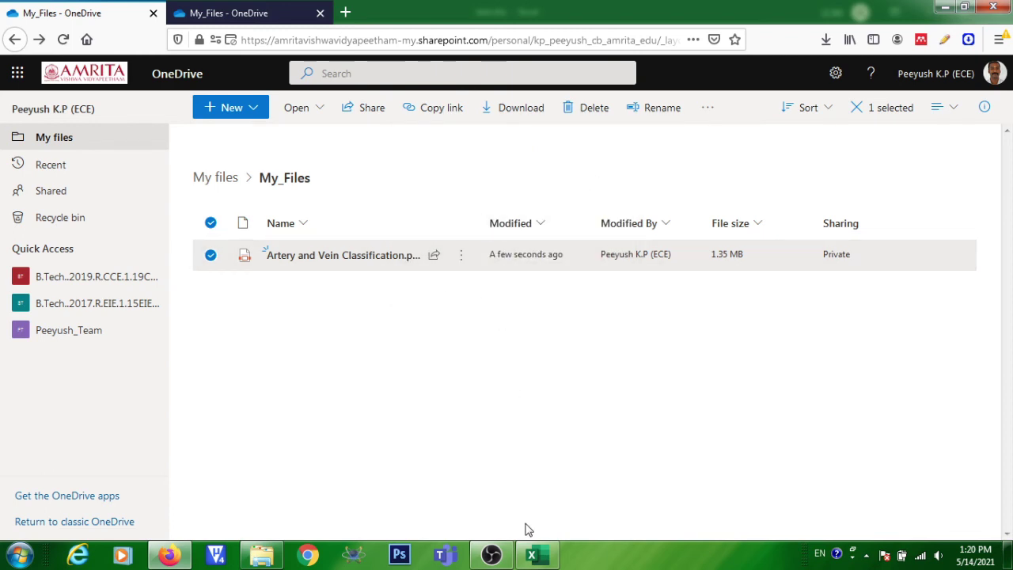
- Open the Artery and Vein Classification PDF in OneDrive and copy its web address
{"action": "left_click", "coordinate": [537, 563]}
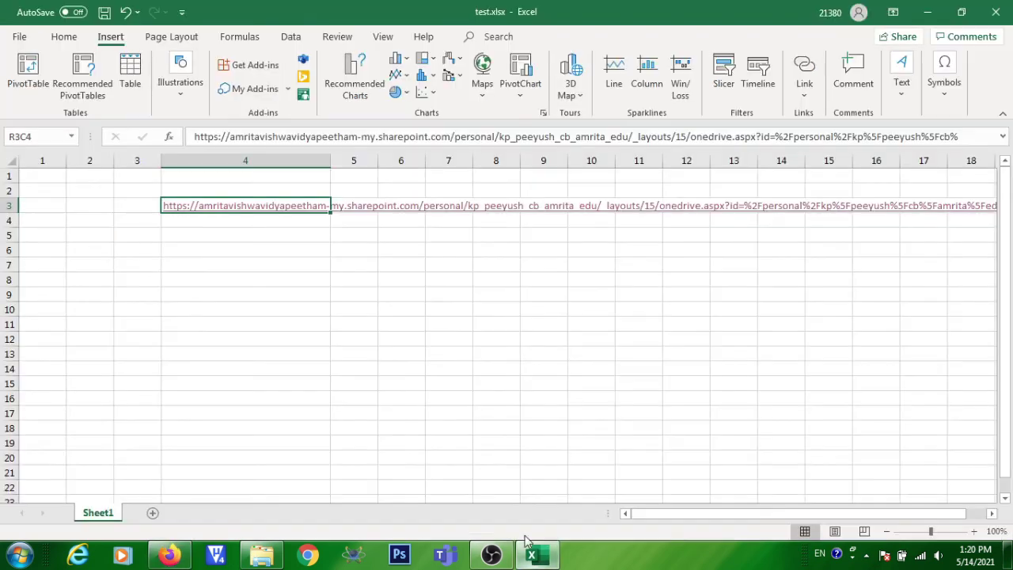
{"action": "left_click", "coordinate": [191, 558]}
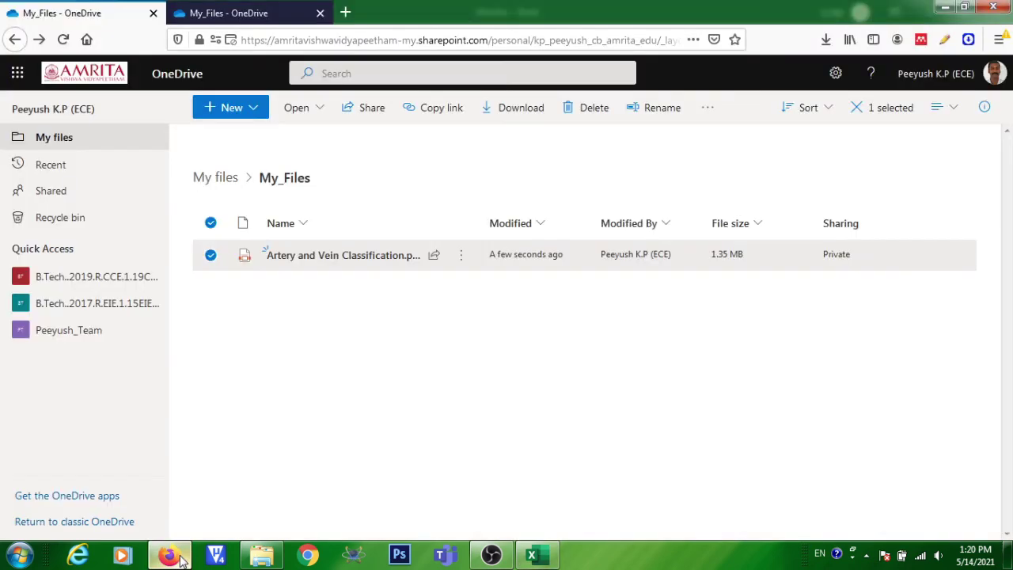
{"action": "left_click", "coordinate": [347, 256]}
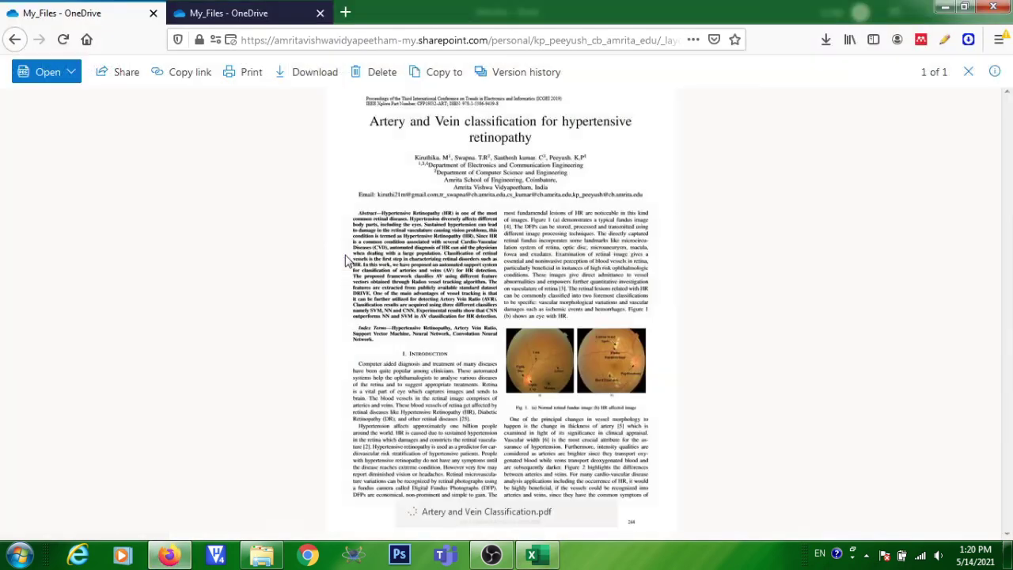
{"action": "right_click", "coordinate": [382, 43]}
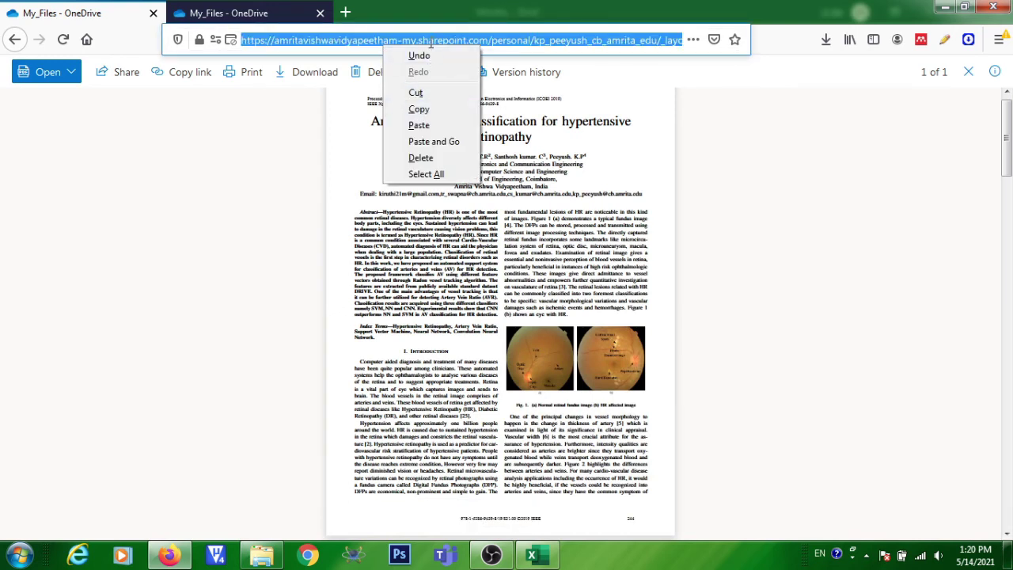
{"action": "left_click", "coordinate": [418, 109]}
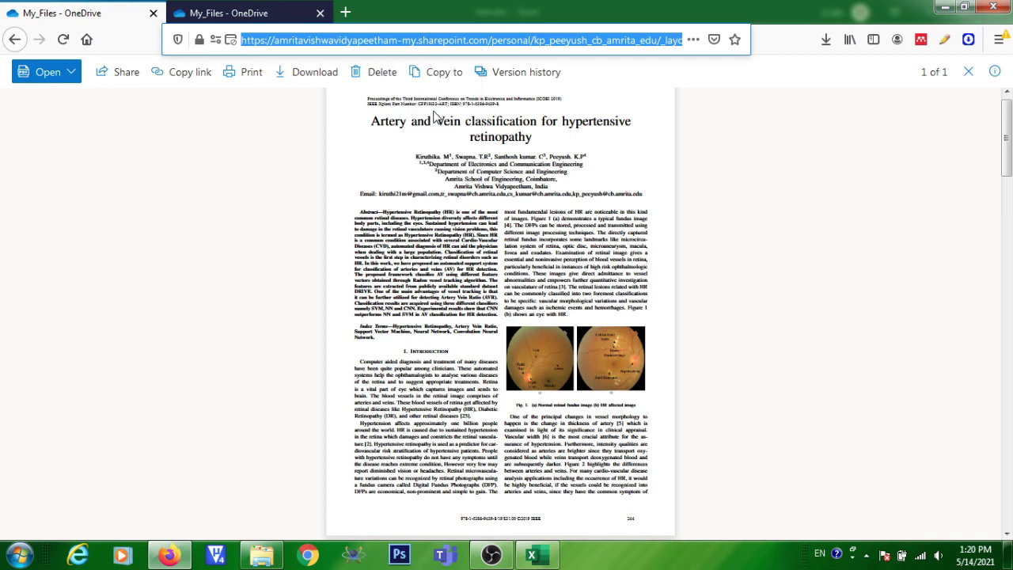
- Paste the copied SharePoint address into cell R5C4 of test.xlsx
{"action": "left_click", "coordinate": [531, 554]}
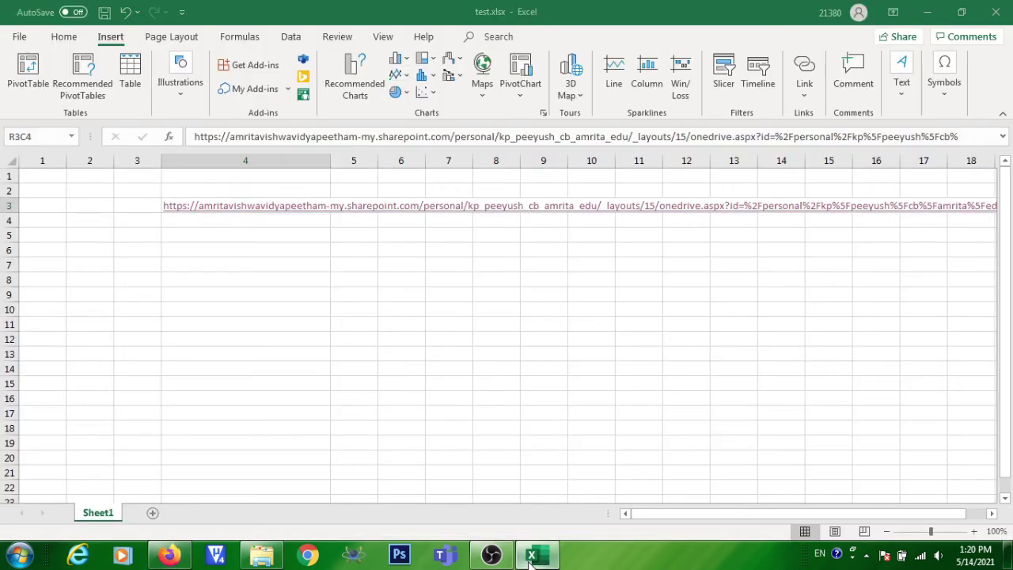
{"action": "left_click", "coordinate": [237, 232]}
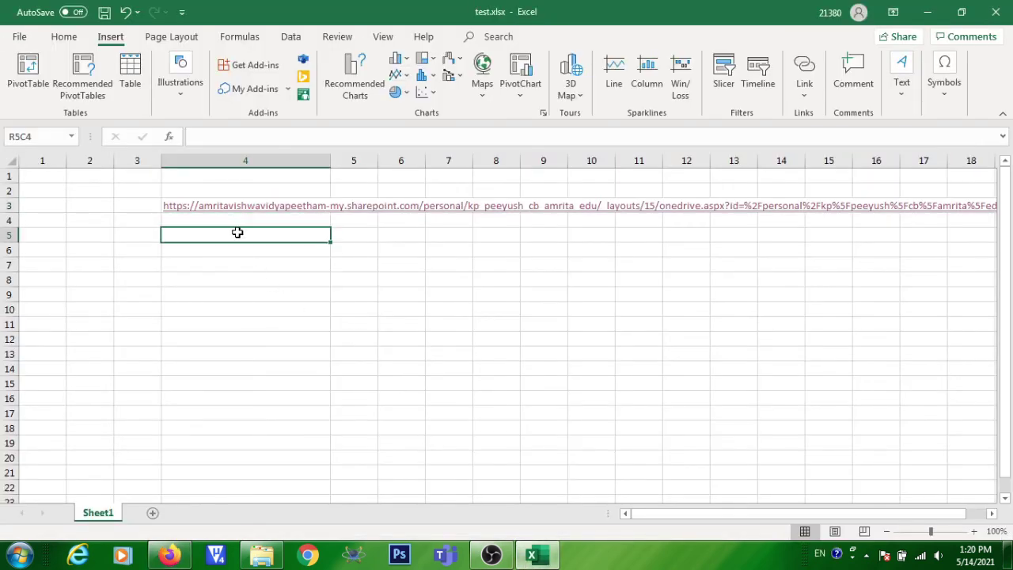
{"action": "key", "text": "ctrl+v"}
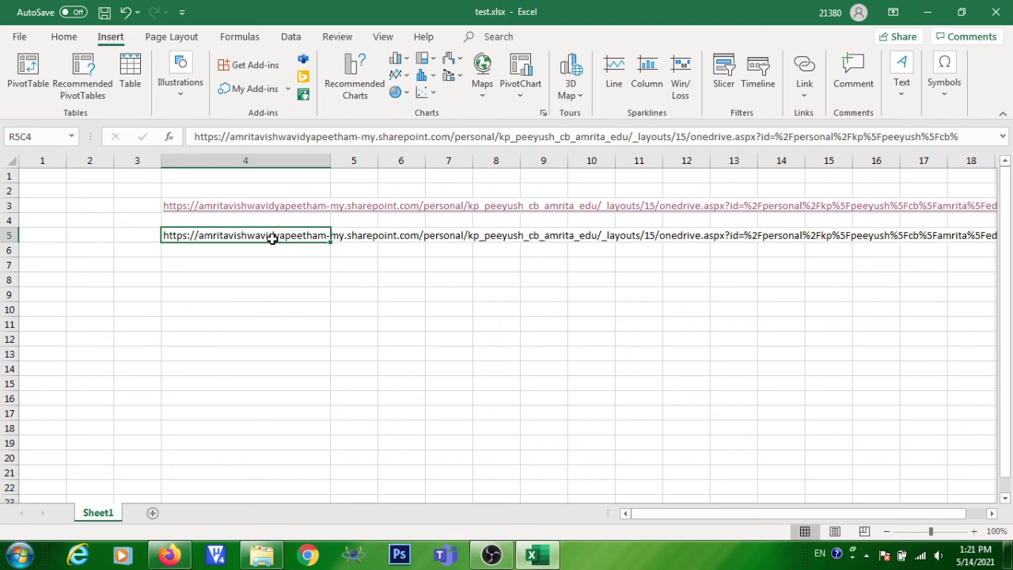
- Link R5C4 to the recent SharePoint PDF address and test the hyperlink
{"action": "left_click", "coordinate": [805, 98]}
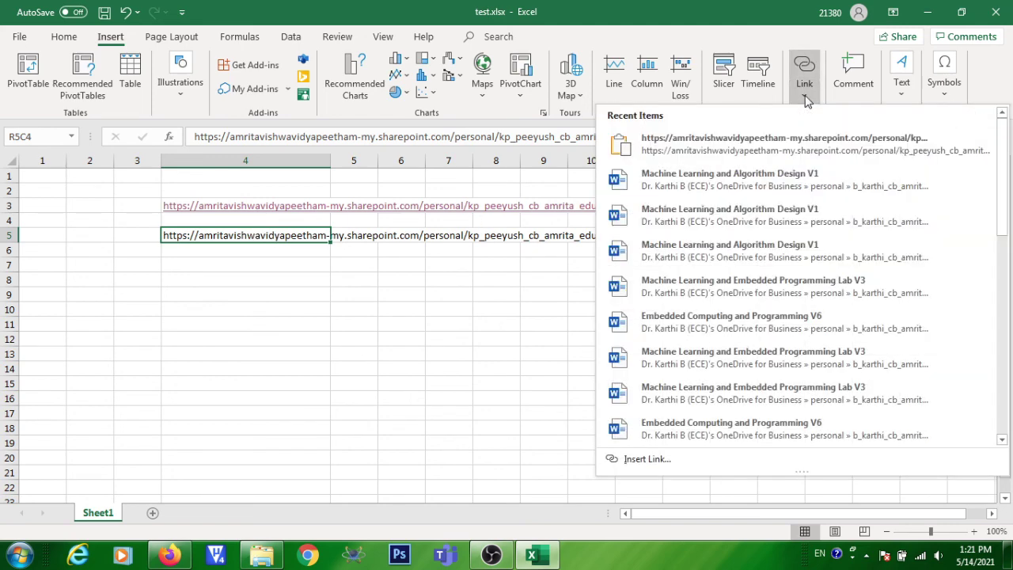
{"action": "left_click", "coordinate": [774, 155]}
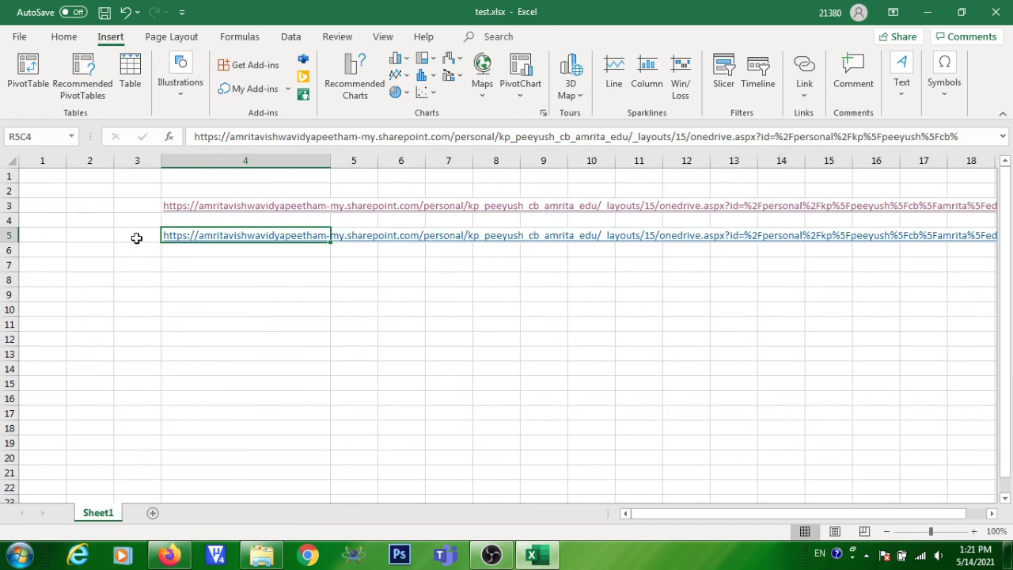
{"action": "left_click", "coordinate": [225, 238]}
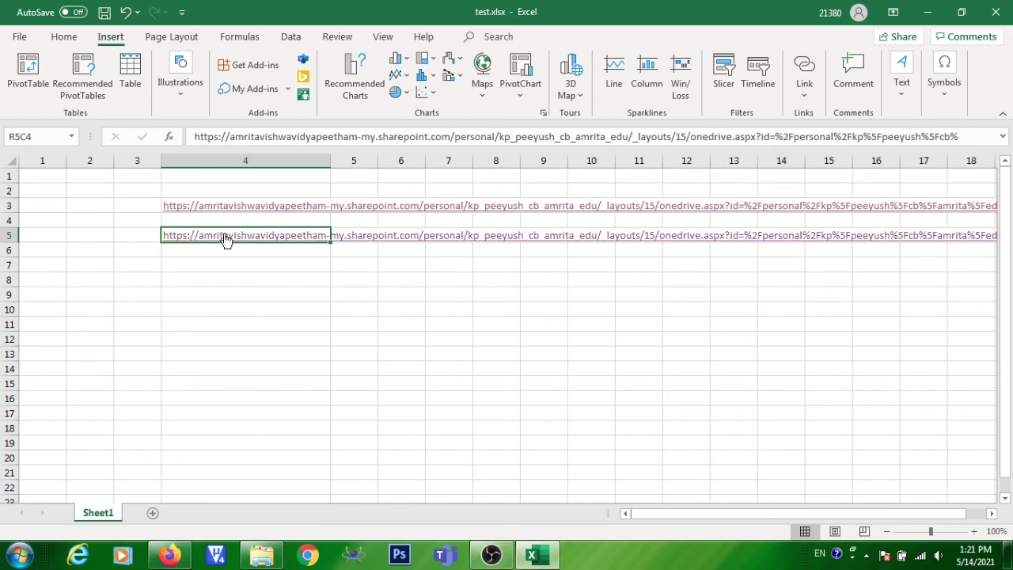